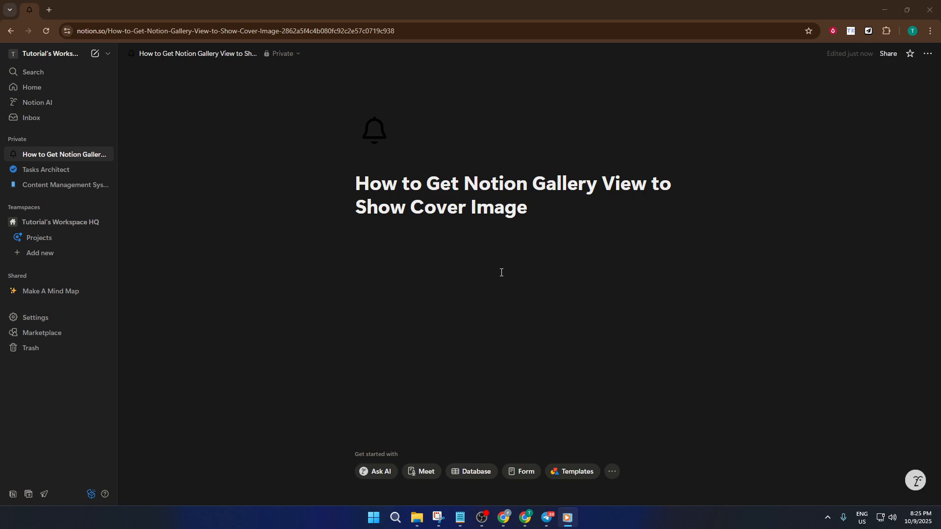
Insert an inline Gallery view database on the page with an empty data source
click(473, 261)
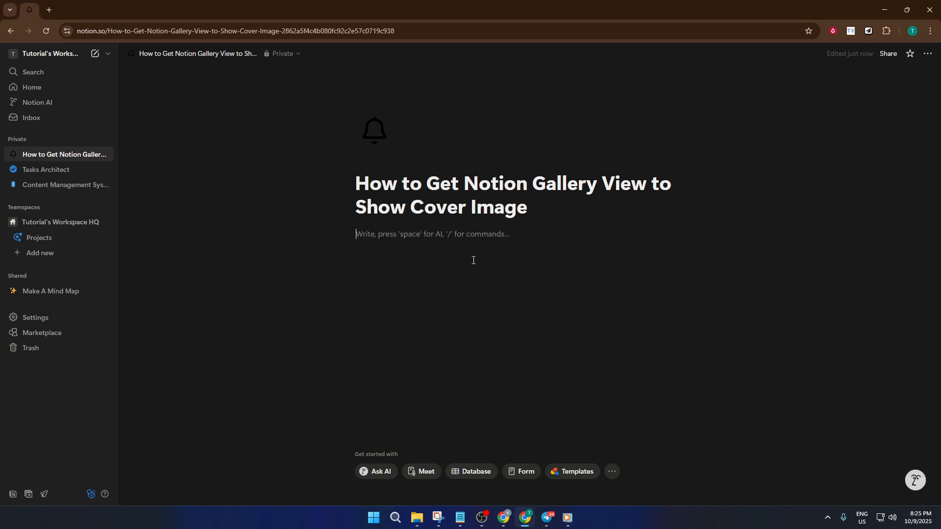
text(/)
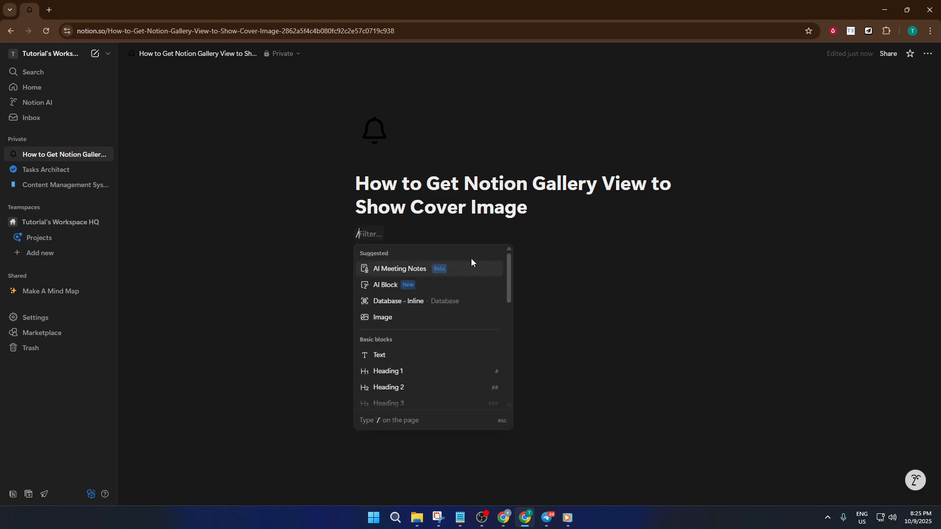
text(galler)
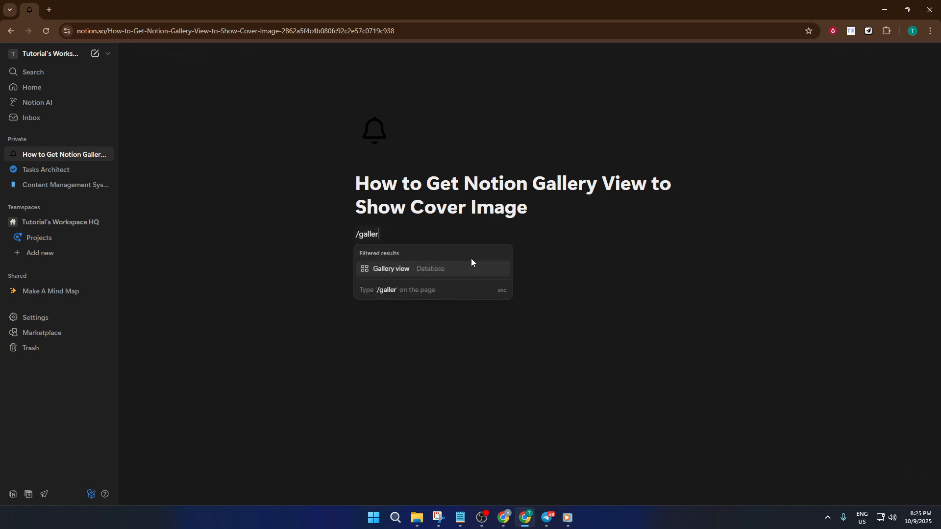
click(449, 270)
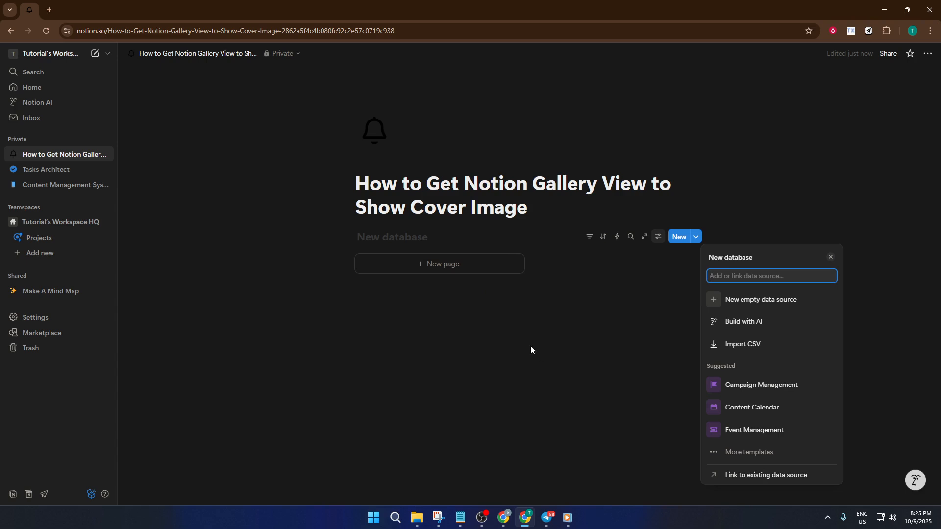
click(435, 271)
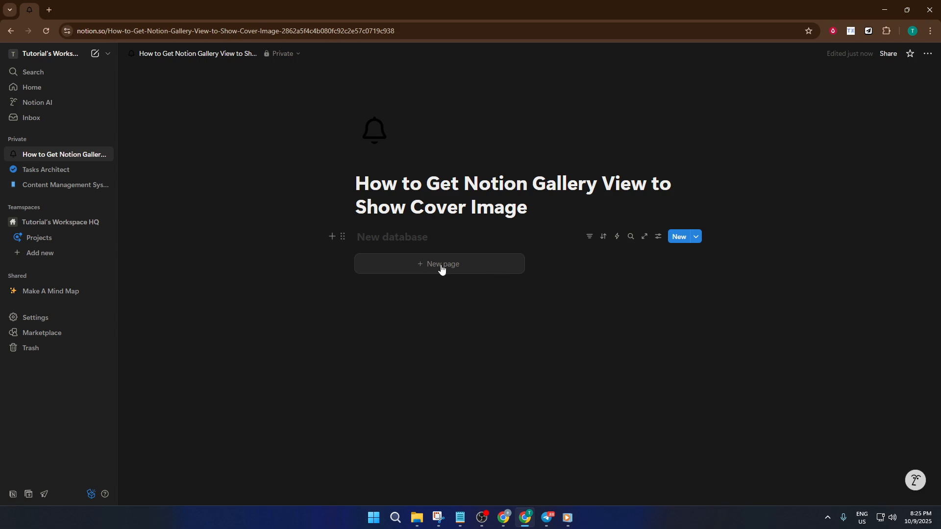
Add a new page to the gallery, open it, and give it a person-with-laptop emoji icon
click(444, 270)
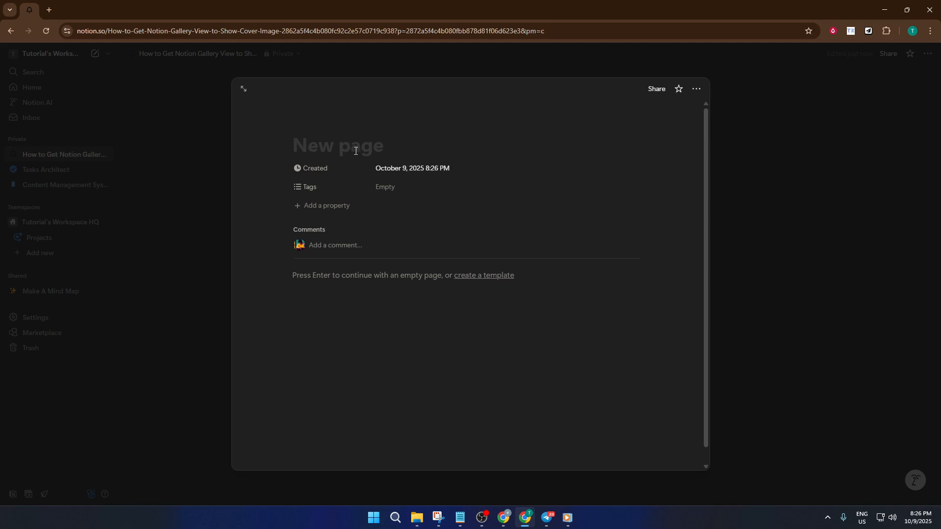
click(759, 229)
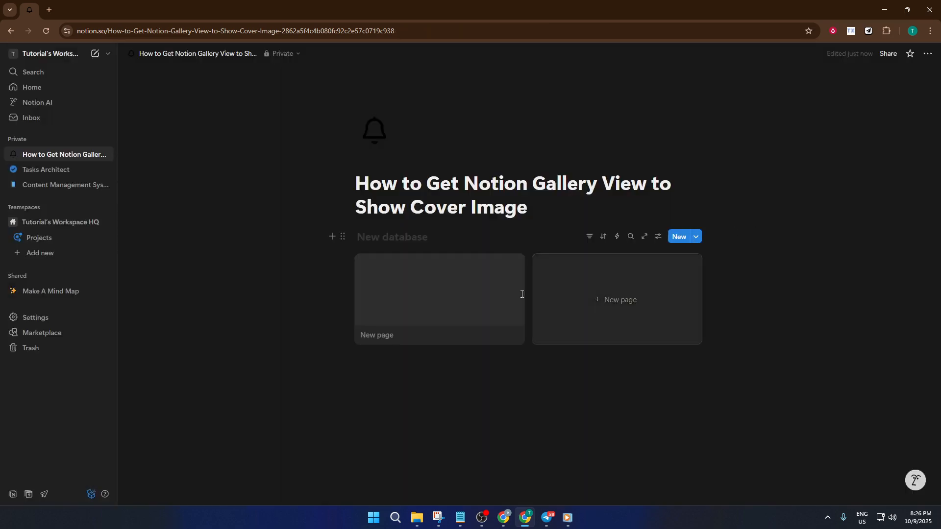
click(432, 316)
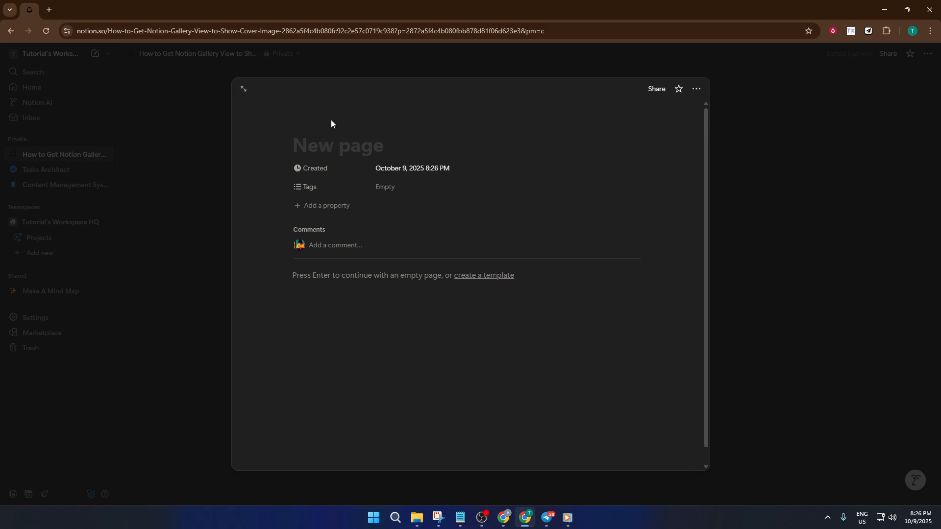
click(314, 124)
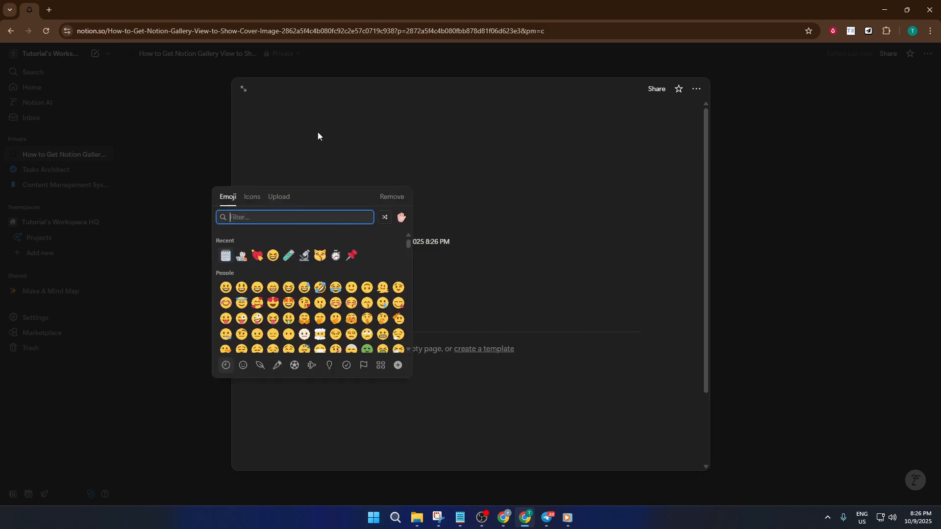
click(241, 256)
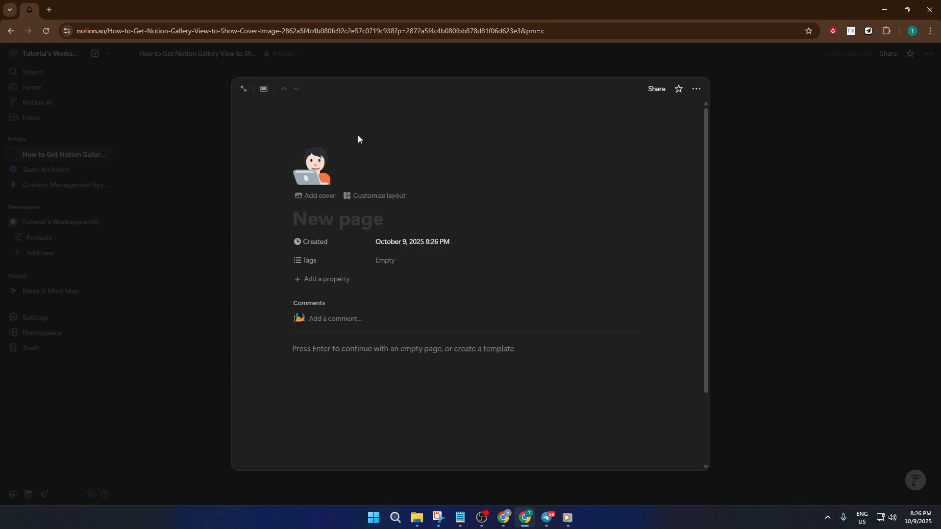
Add a cover to the page and replace it with an Unsplash photo found by searching "food"
click(319, 196)
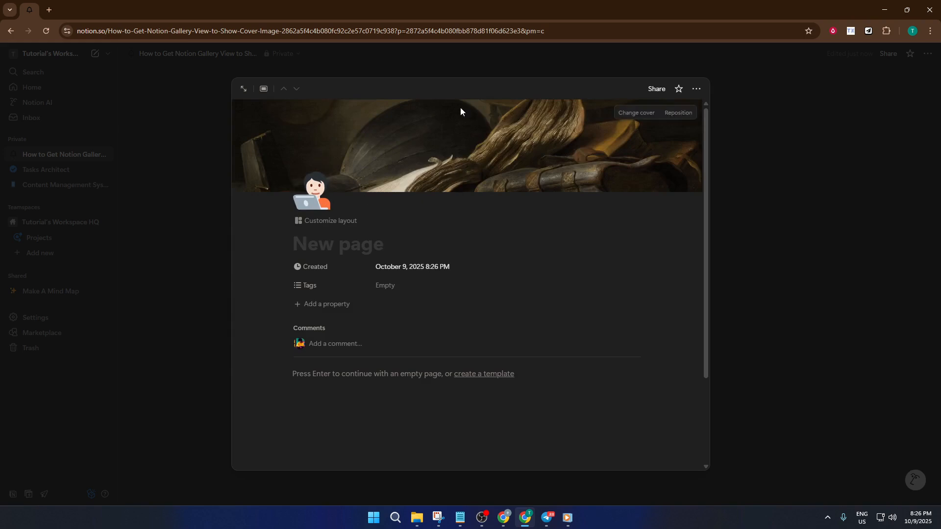
click(635, 113)
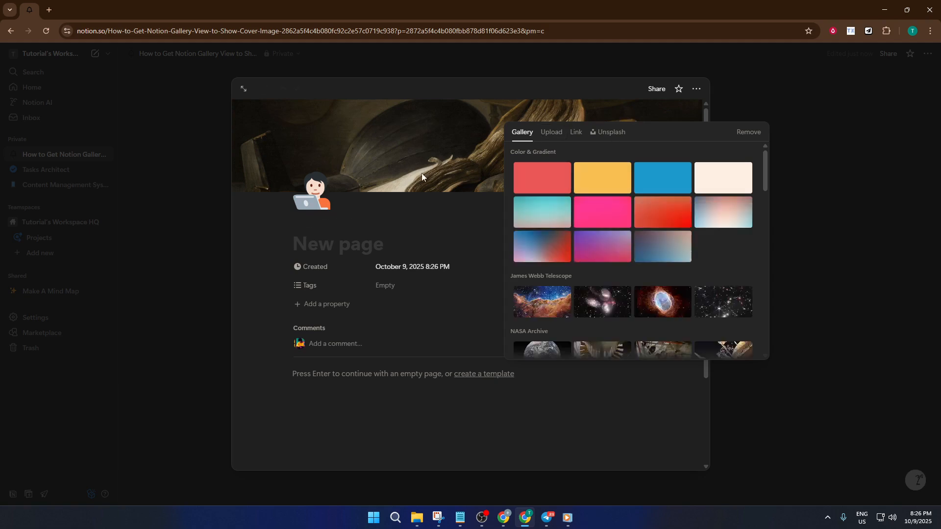
scroll(637, 294, down, 3)
scroll(657, 299, down, 4)
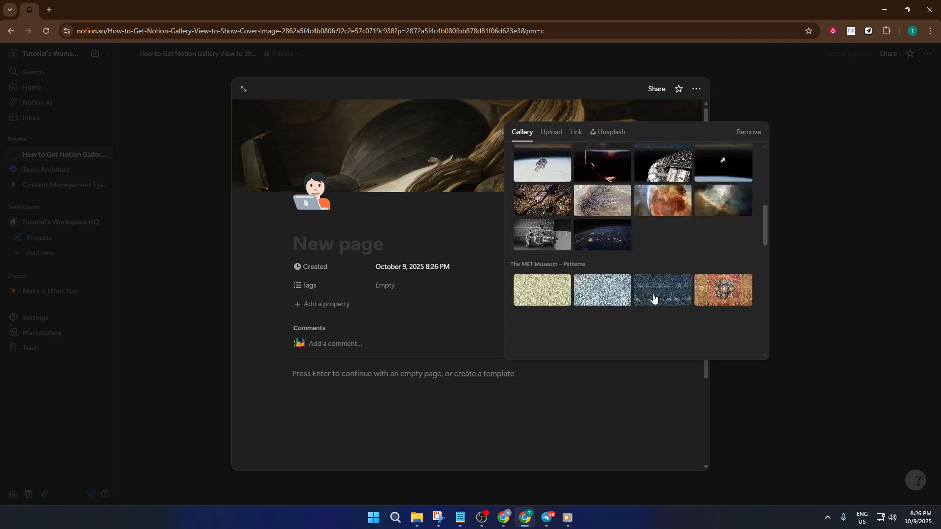
click(606, 140)
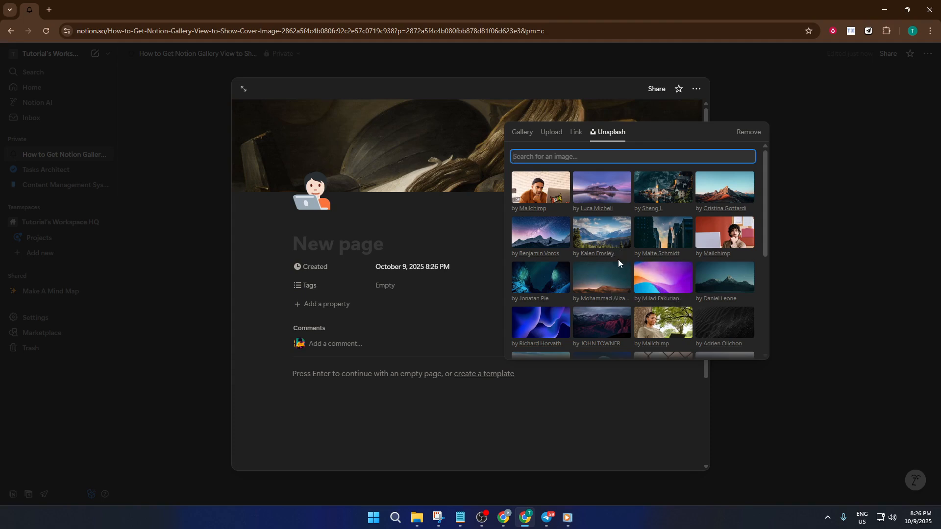
scroll(651, 284, down, 3)
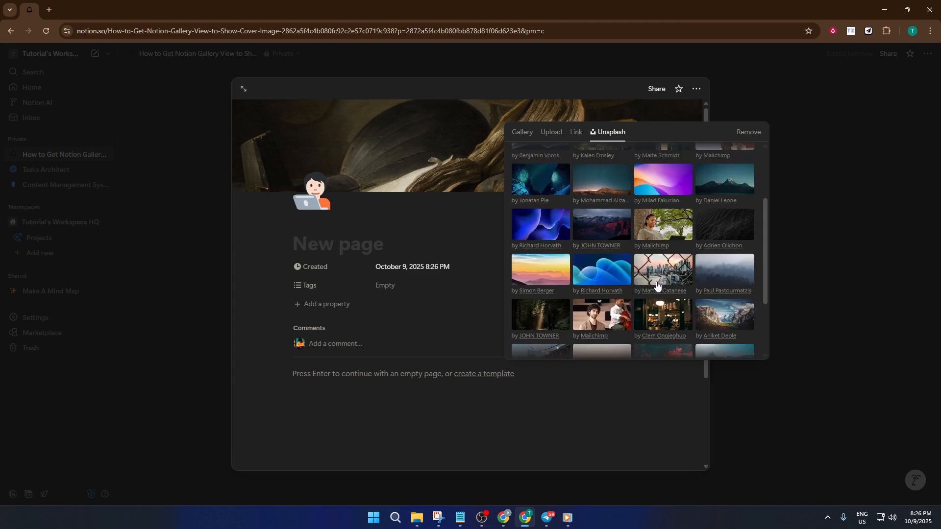
scroll(645, 268, up, 3)
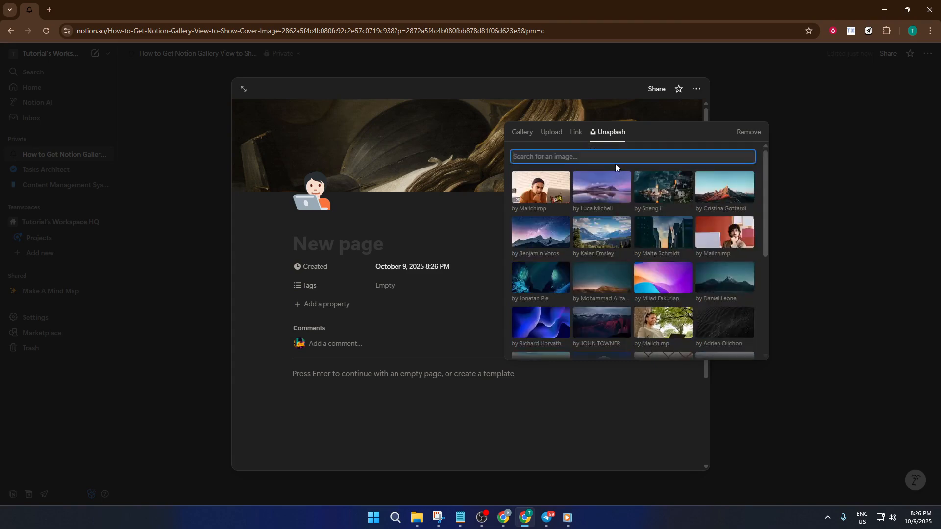
text(food)
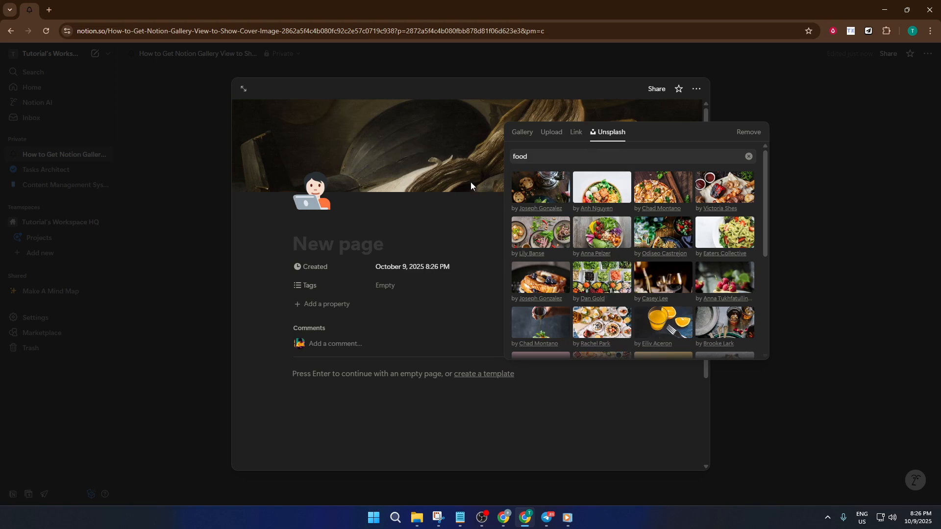
click(446, 210)
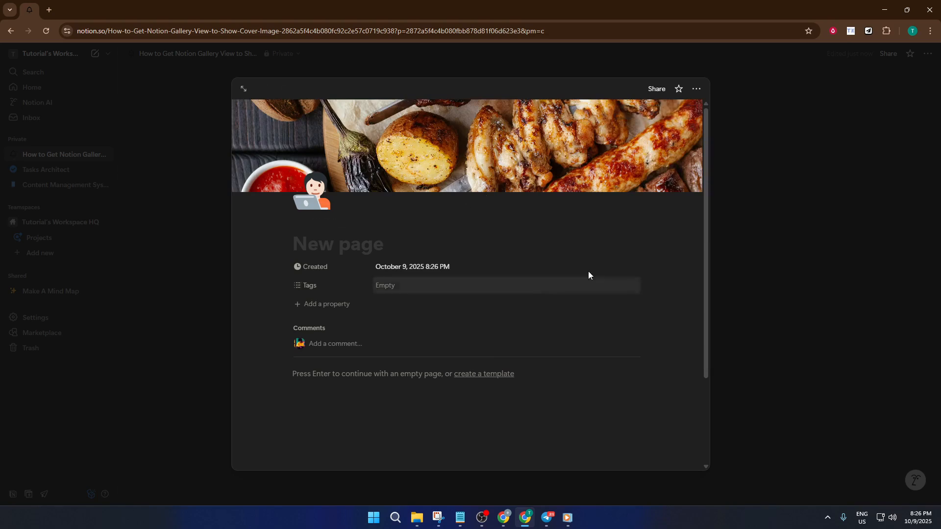
click(737, 107)
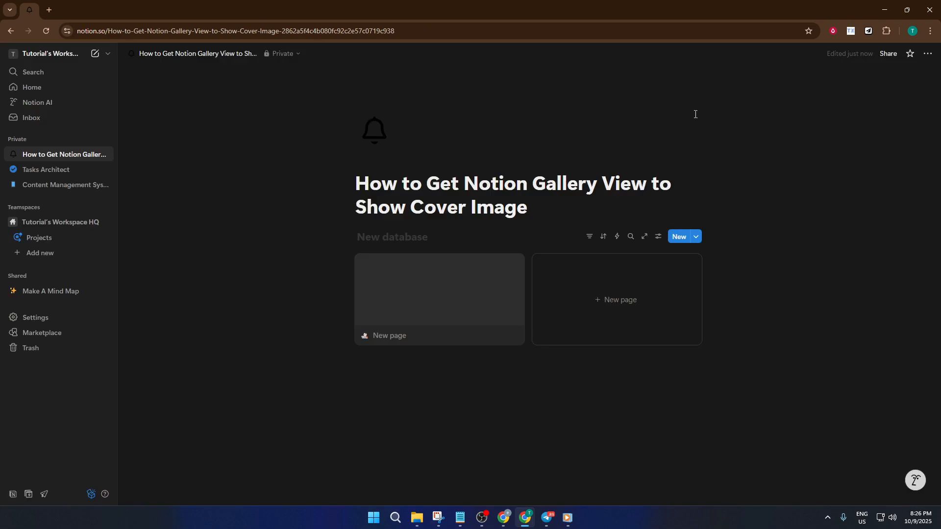
Set the gallery view's card preview to Page cover
click(659, 236)
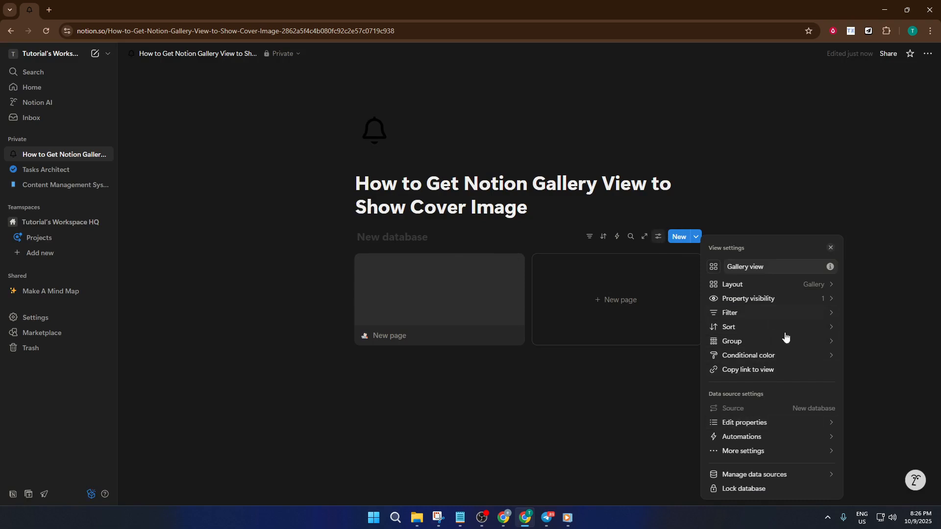
click(803, 285)
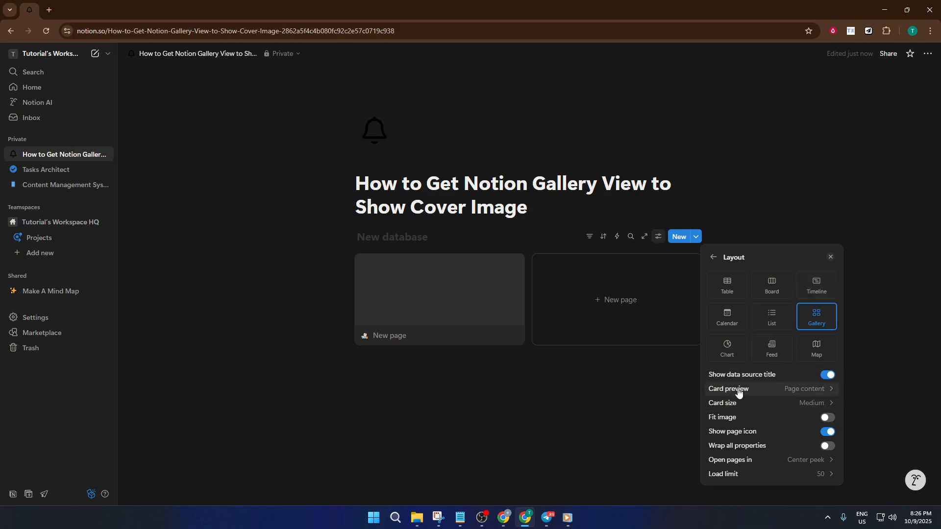
click(820, 391)
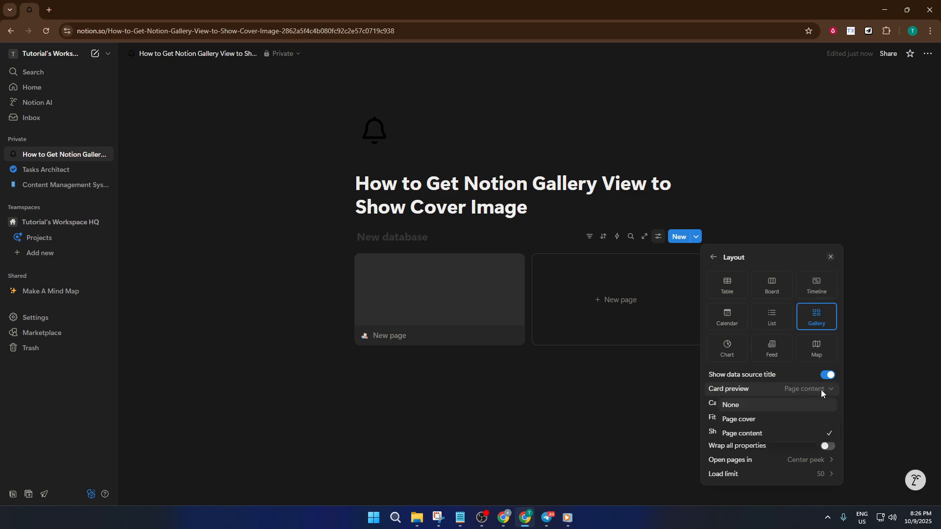
click(768, 421)
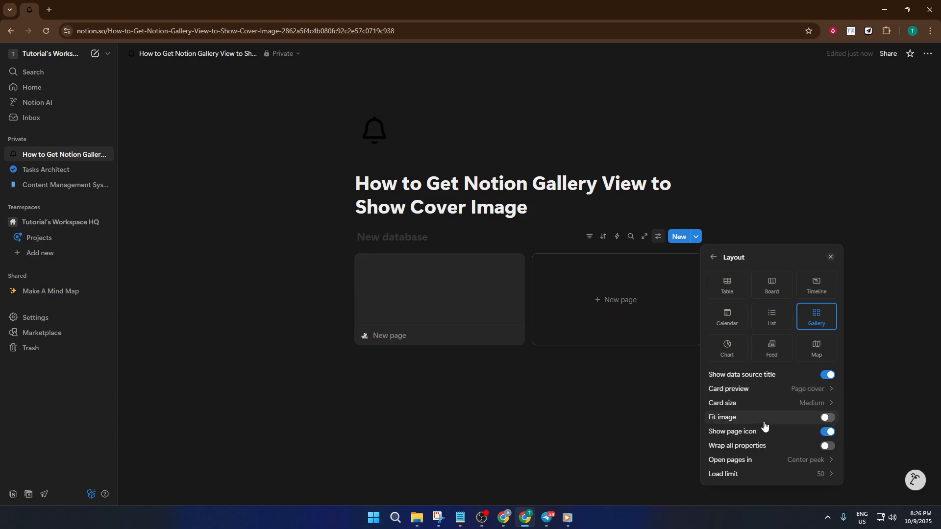
click(606, 329)
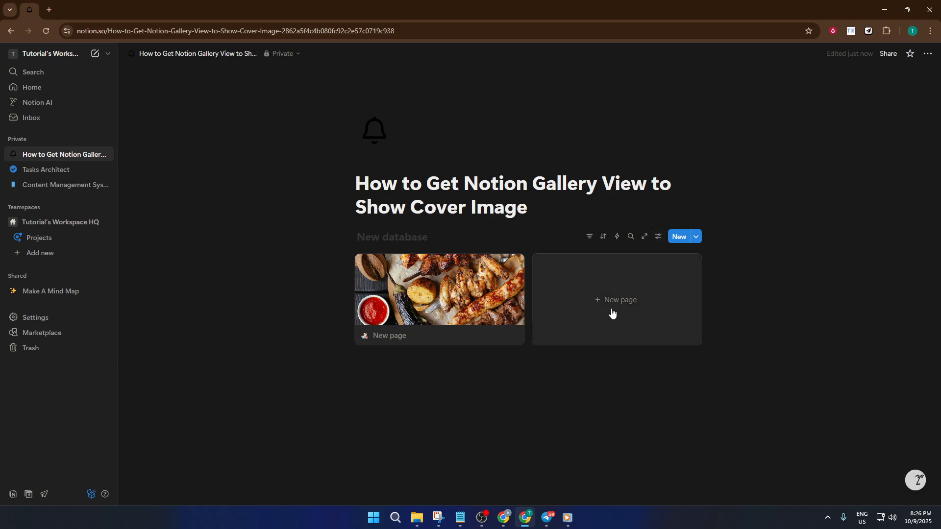
Add a second gallery page titled Food 2
click(612, 311)
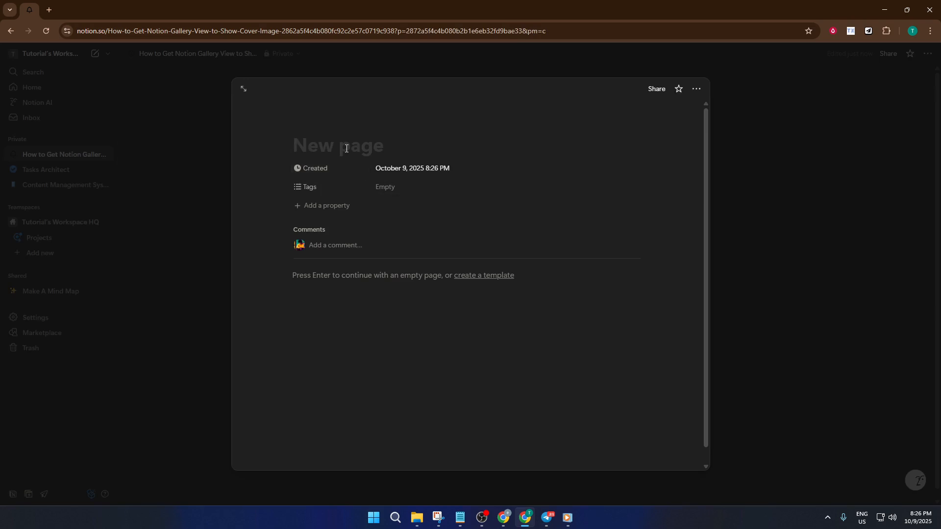
text(Food 2)
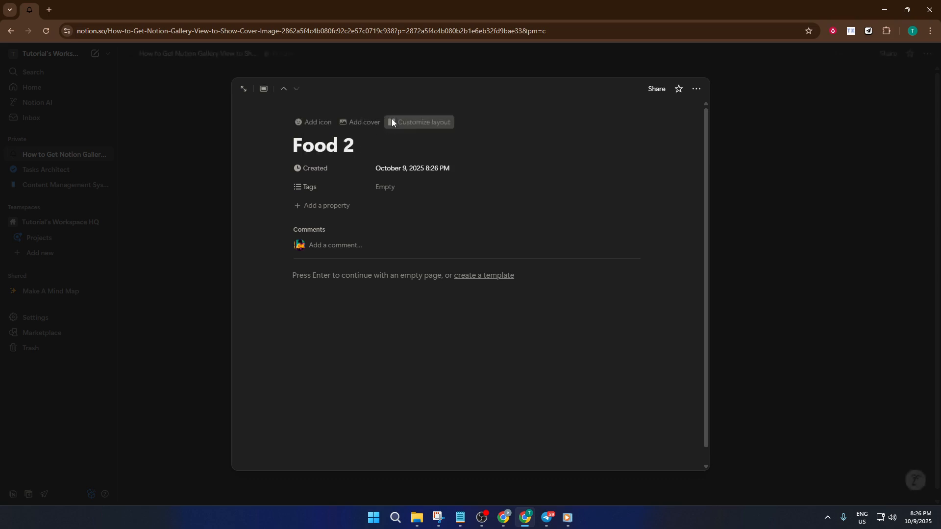
click(431, 122)
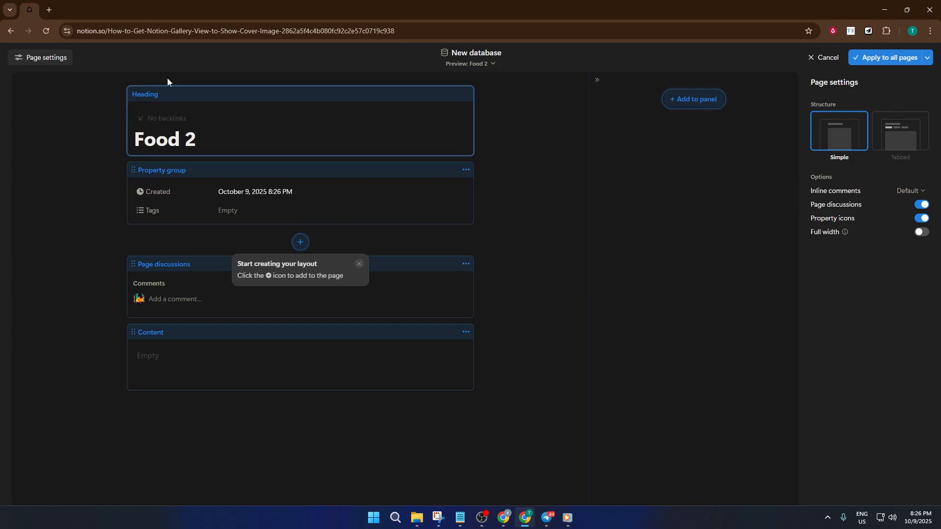
click(10, 32)
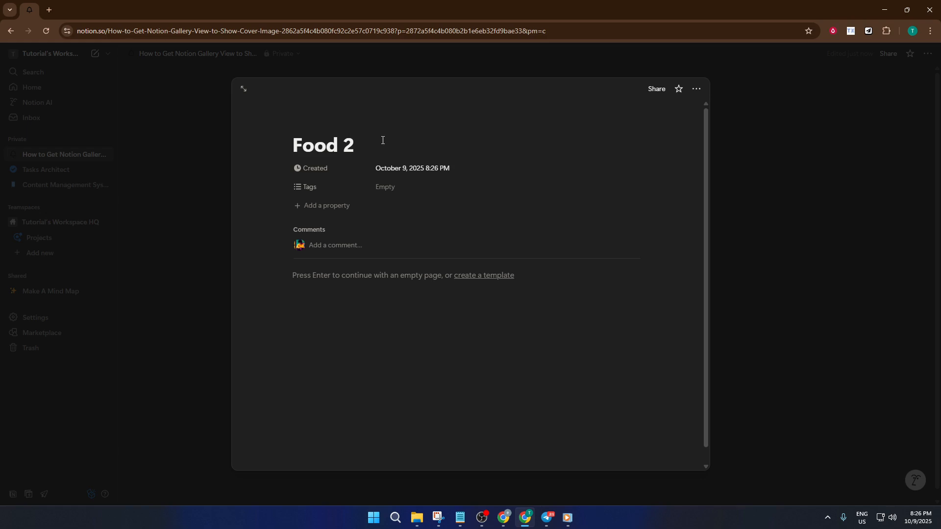
Give the Food 2 page a cover image chosen from Unsplash by searching "Food"
click(352, 123)
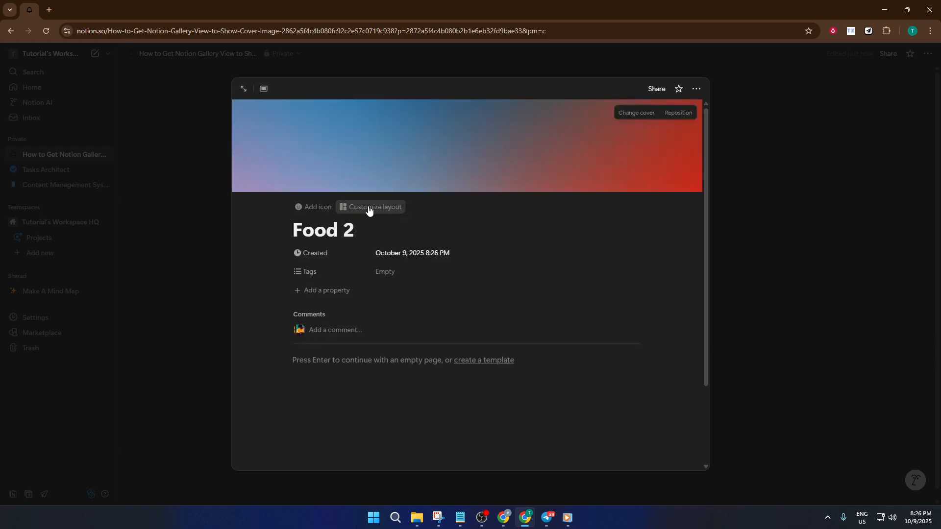
click(642, 112)
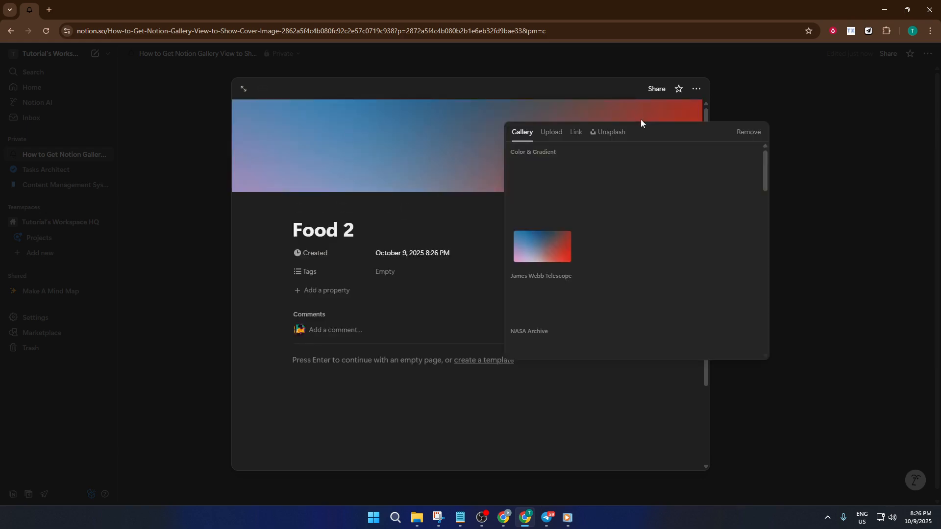
click(617, 133)
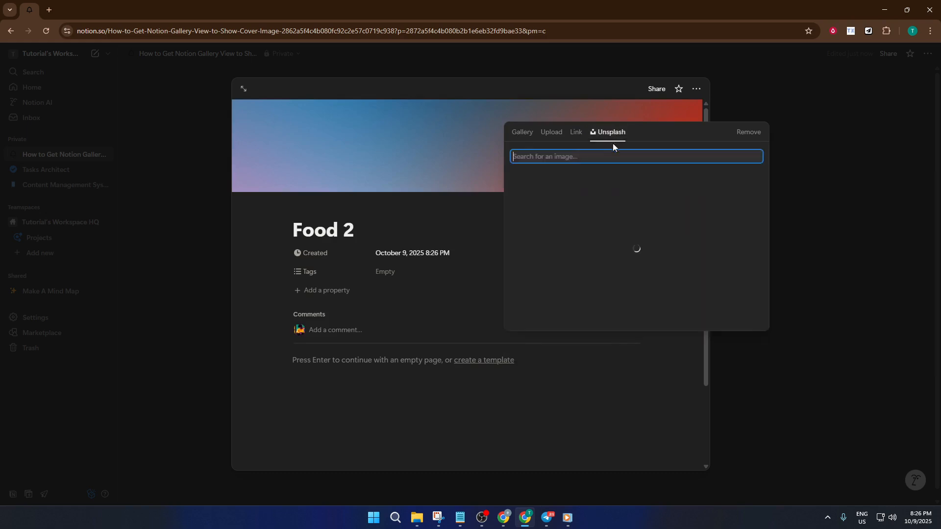
text(Food)
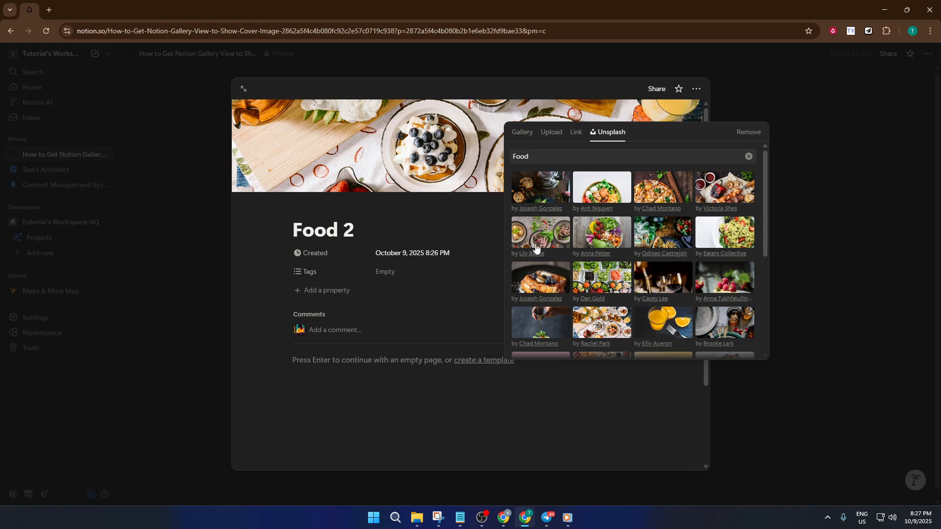
click(480, 166)
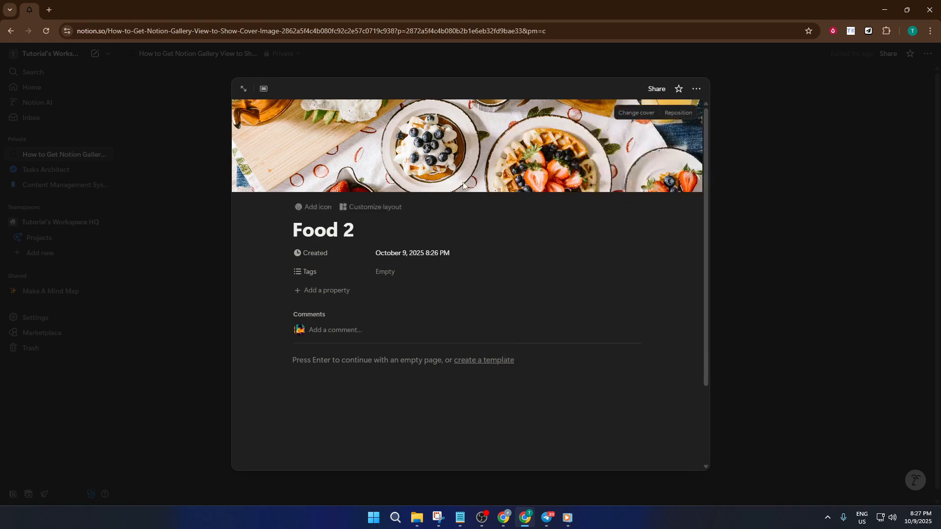
click(766, 139)
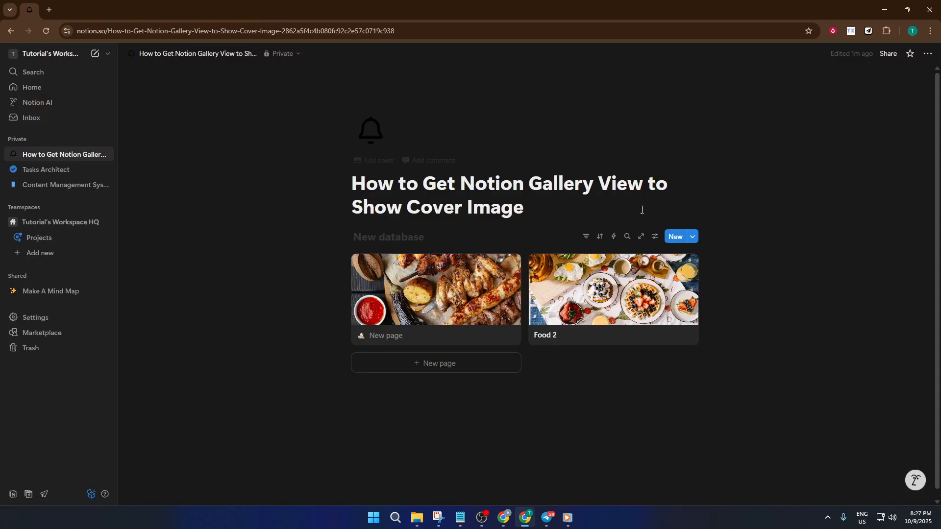
scroll(512, 325, down, 1)
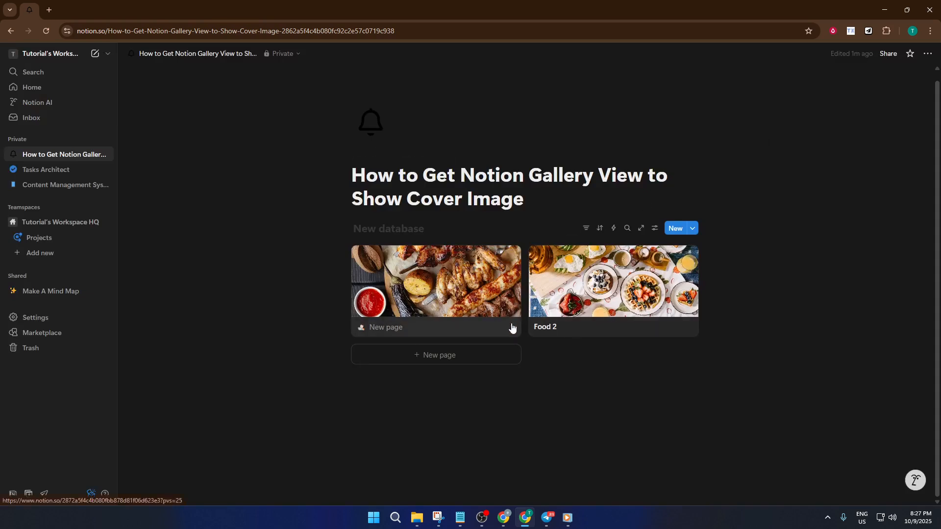